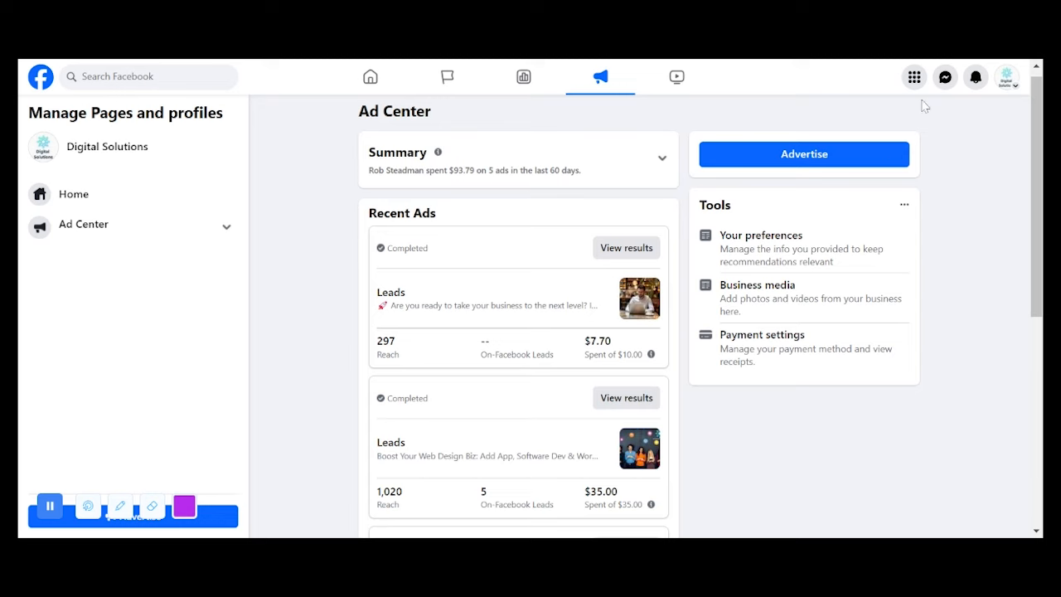
Start creating a new ad from scratch with the goal of getting more website visitors.
{"action": "left_click", "coordinate": [58, 509]}
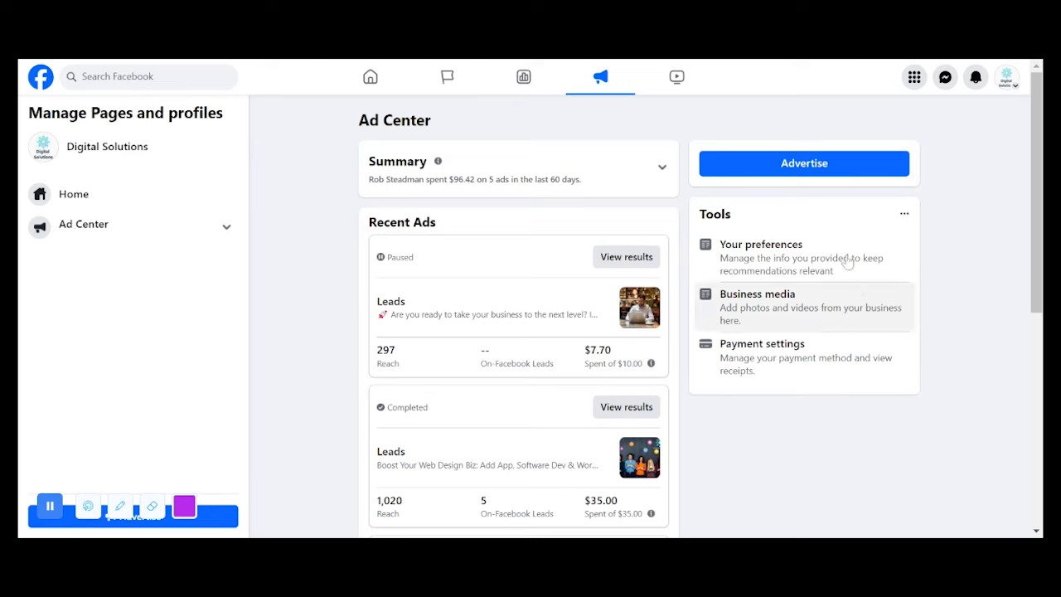
{"action": "left_click", "coordinate": [802, 164]}
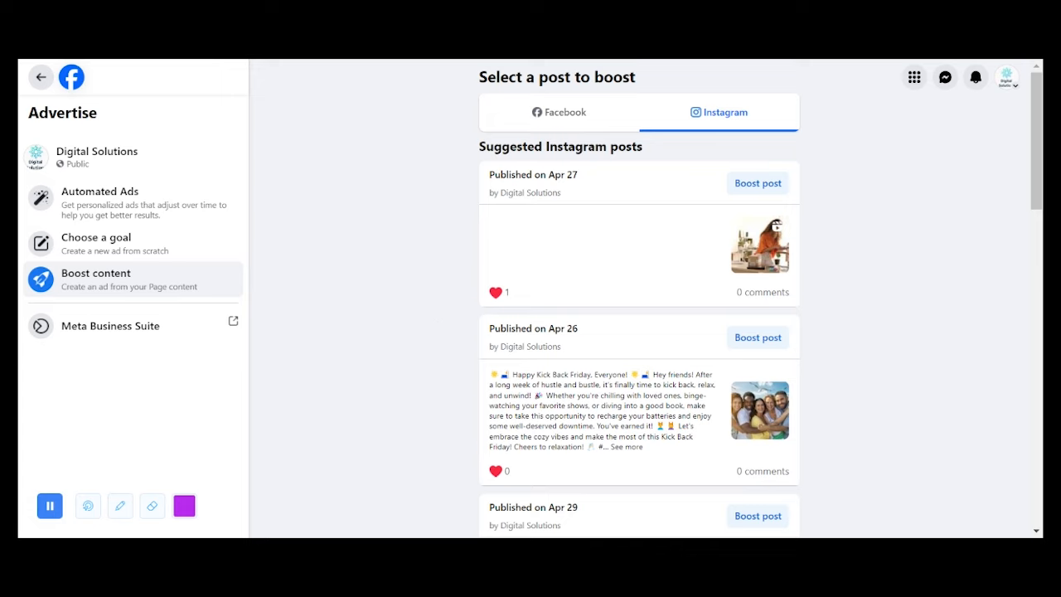
{"action": "left_click", "coordinate": [112, 254]}
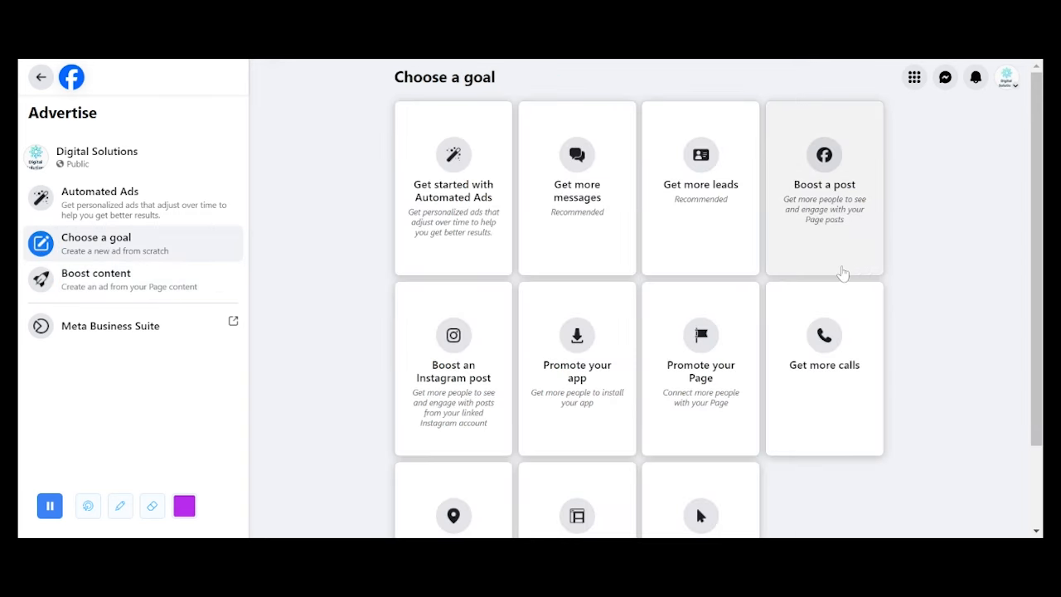
{"action": "left_click_drag", "start_coordinate": [1040, 199], "coordinate": [1040, 211]}
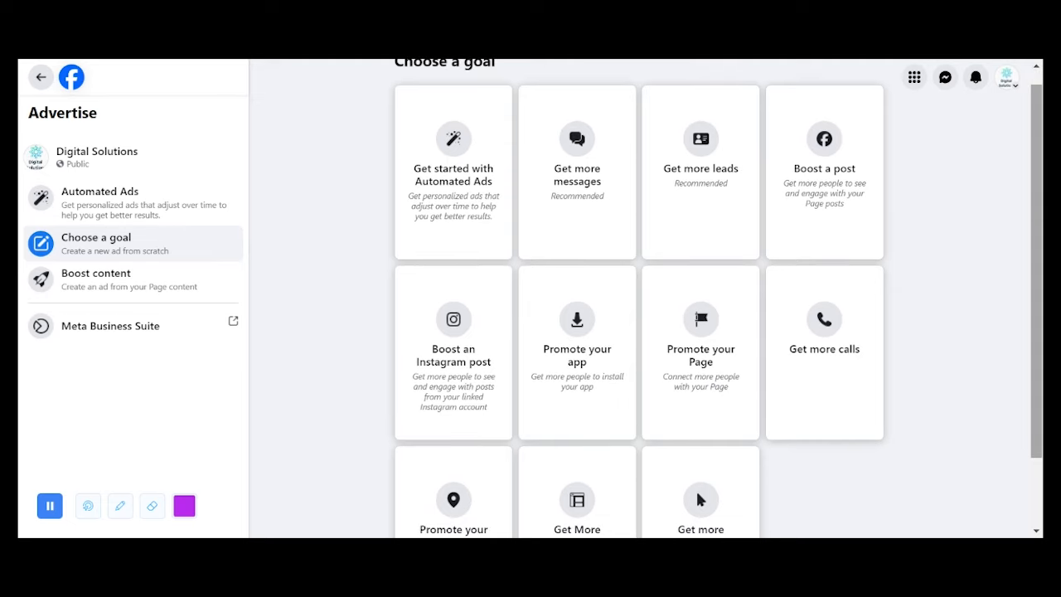
{"action": "left_click_drag", "start_coordinate": [1040, 209], "coordinate": [1040, 254]}
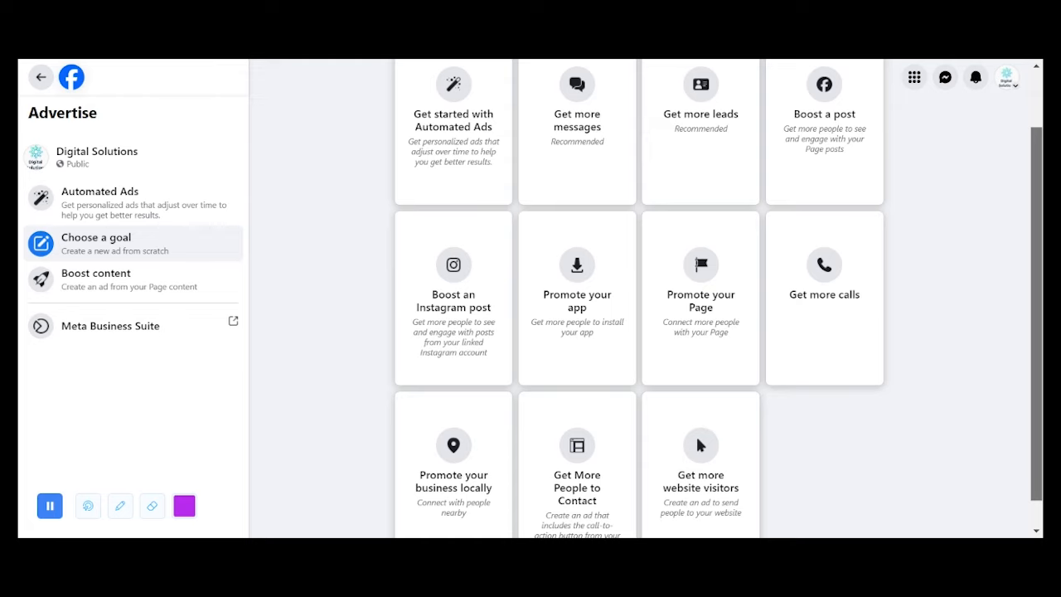
{"action": "left_click_drag", "start_coordinate": [1039, 255], "coordinate": [1037, 260]}
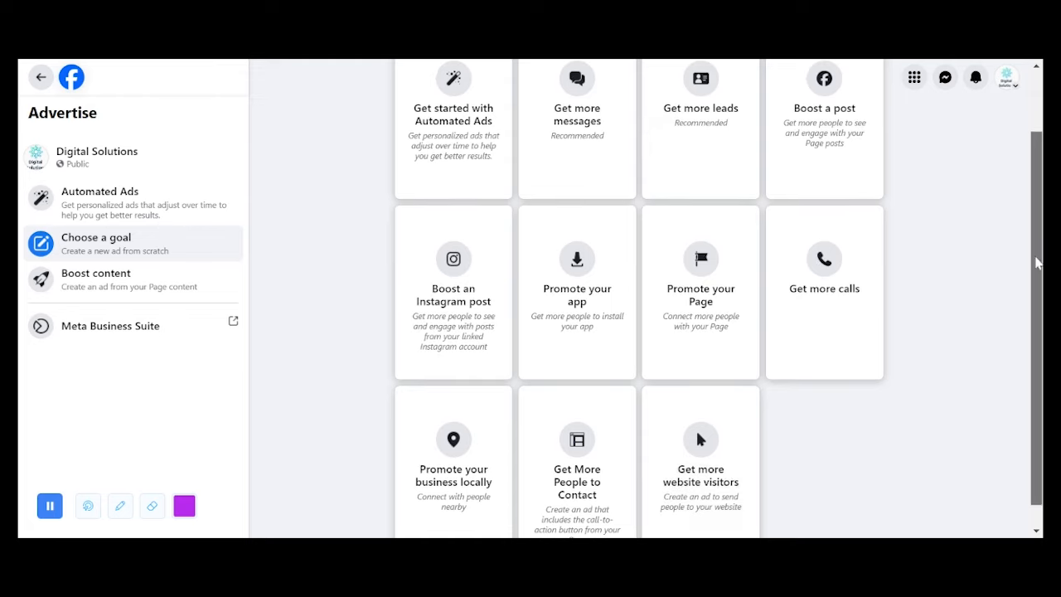
{"action": "left_click", "coordinate": [700, 450]}
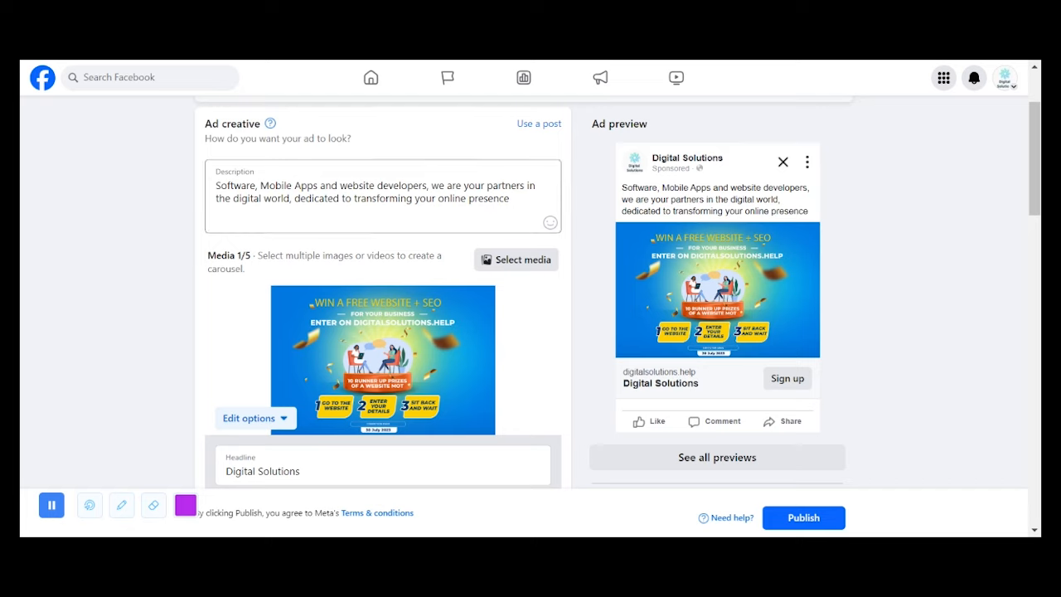
Append "bvv" to the end of the ad's description text.
{"action": "left_click", "coordinate": [333, 199]}
{"action": "left_click", "coordinate": [510, 199]}
{"action": "type", "text": "bvv"}
{"action": "scroll", "coordinate": [530, 314], "scroll_direction": "down", "scroll_amount": 1}
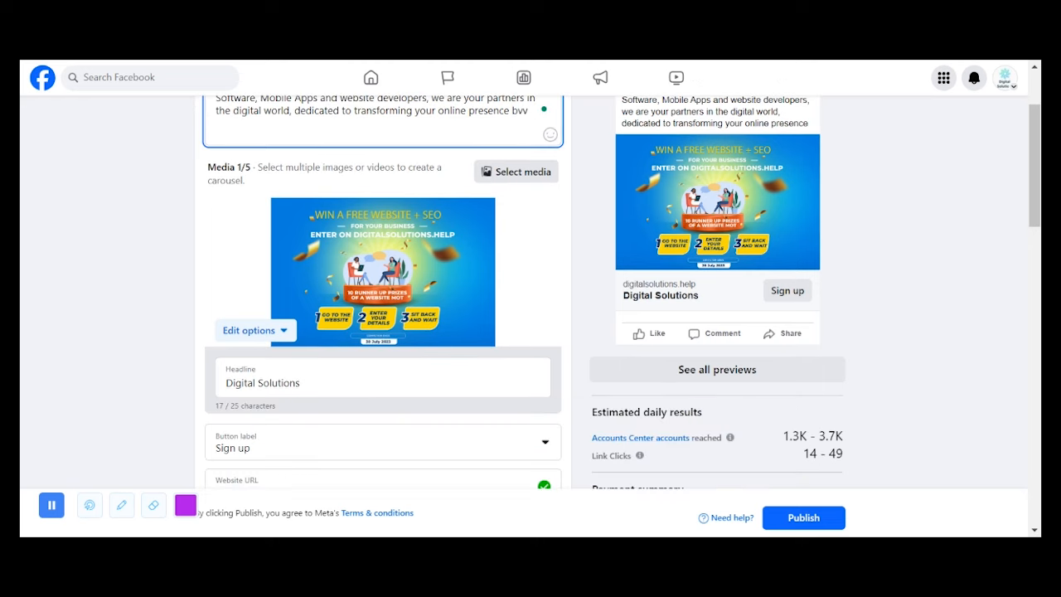
{"action": "left_click_drag", "start_coordinate": [1037, 160], "coordinate": [1037, 175]}
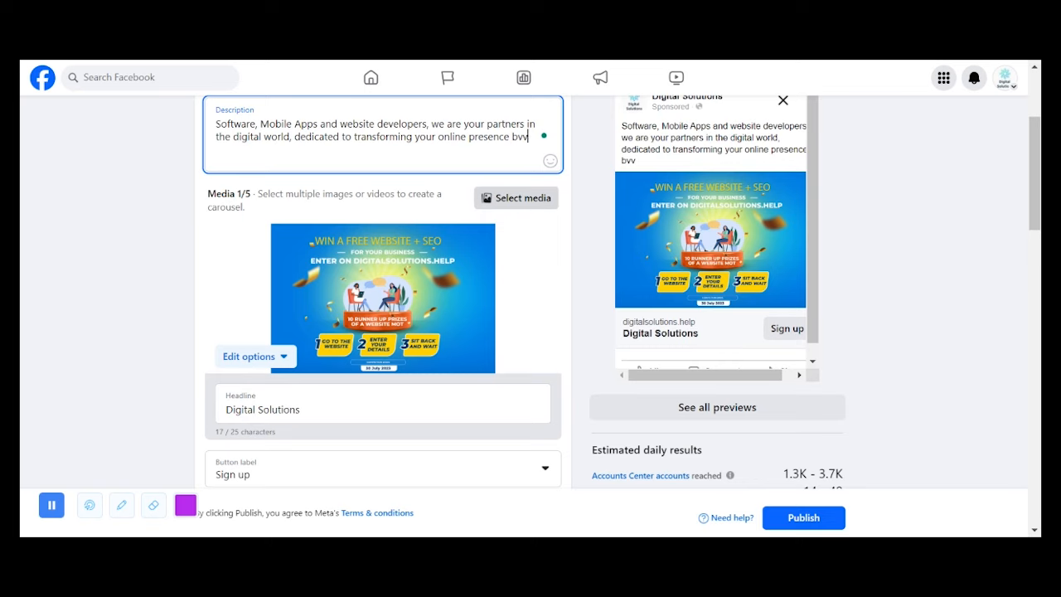
Change the ad's button label to "Learn more".
{"action": "scroll", "coordinate": [1011, 183], "scroll_direction": "down", "scroll_amount": 2}
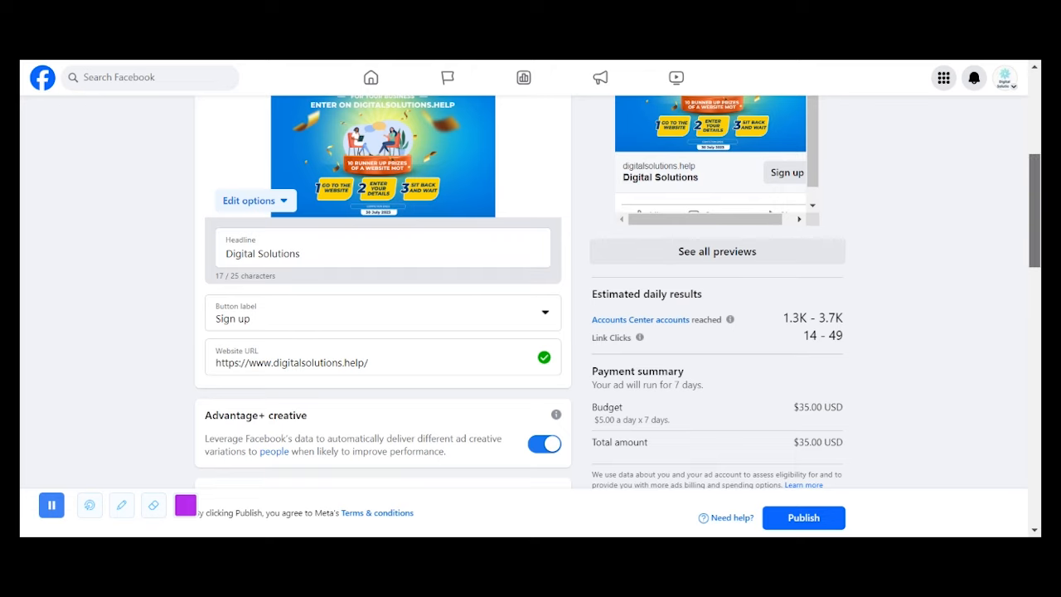
{"action": "scroll", "coordinate": [535, 244], "scroll_direction": "down", "scroll_amount": 1}
{"action": "left_click", "coordinate": [545, 235]}
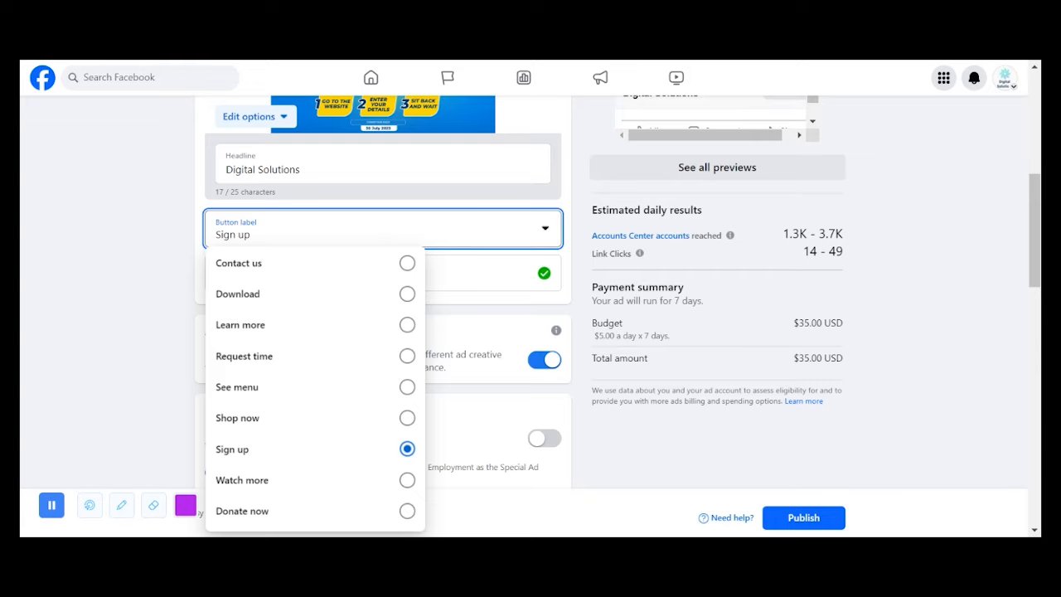
{"action": "left_click", "coordinate": [273, 327]}
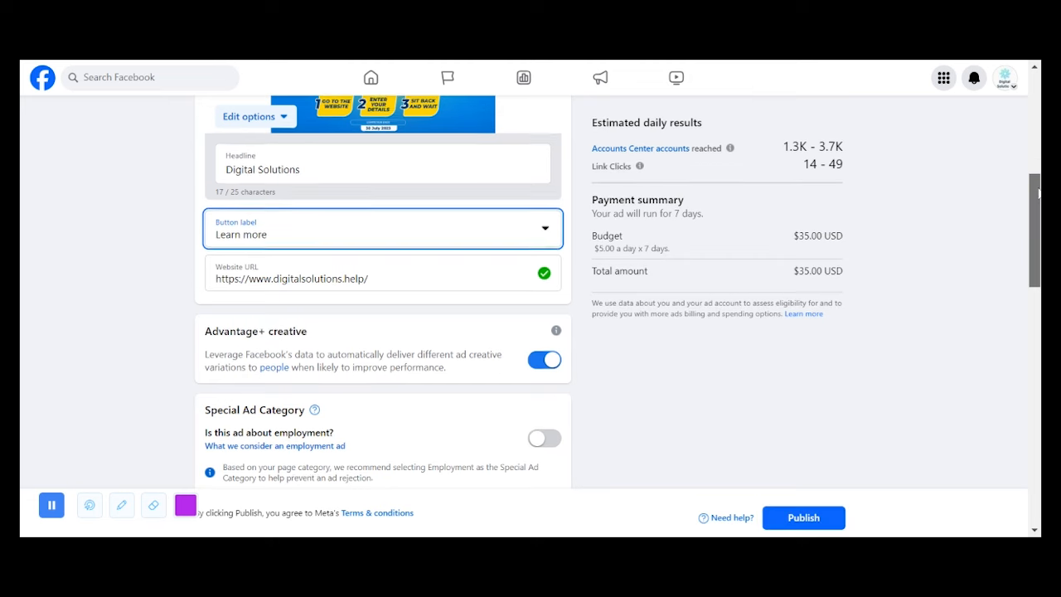
Open the Advantage audience details for editing and add General Building Contractor to the detailed targeting.
{"action": "scroll", "coordinate": [570, 323], "scroll_direction": "down", "scroll_amount": 1}
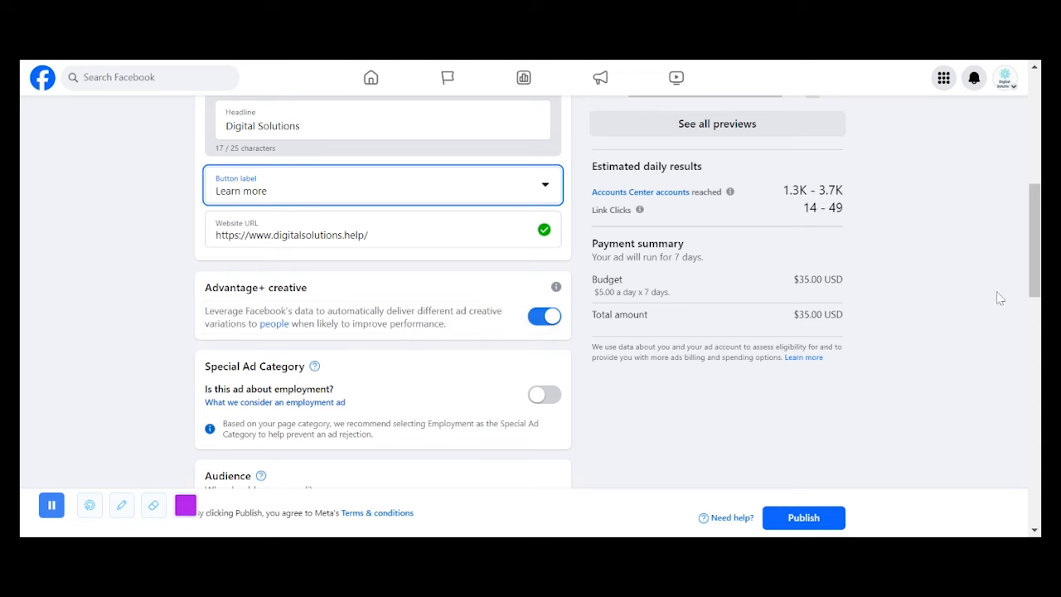
{"action": "left_click_drag", "start_coordinate": [1034, 242], "coordinate": [1034, 254]}
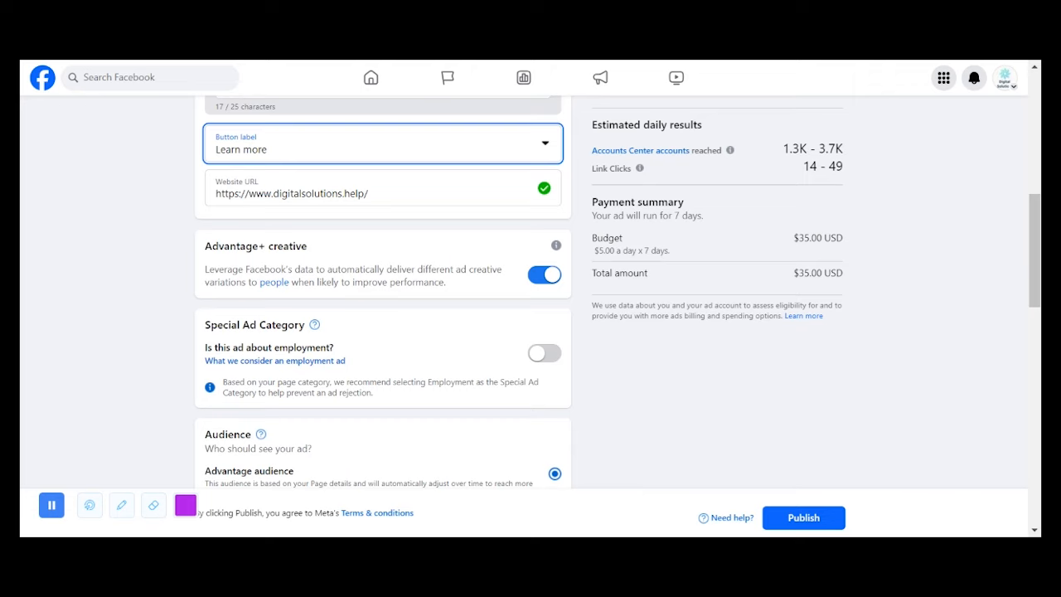
{"action": "left_click_drag", "start_coordinate": [1034, 265], "coordinate": [1034, 285]}
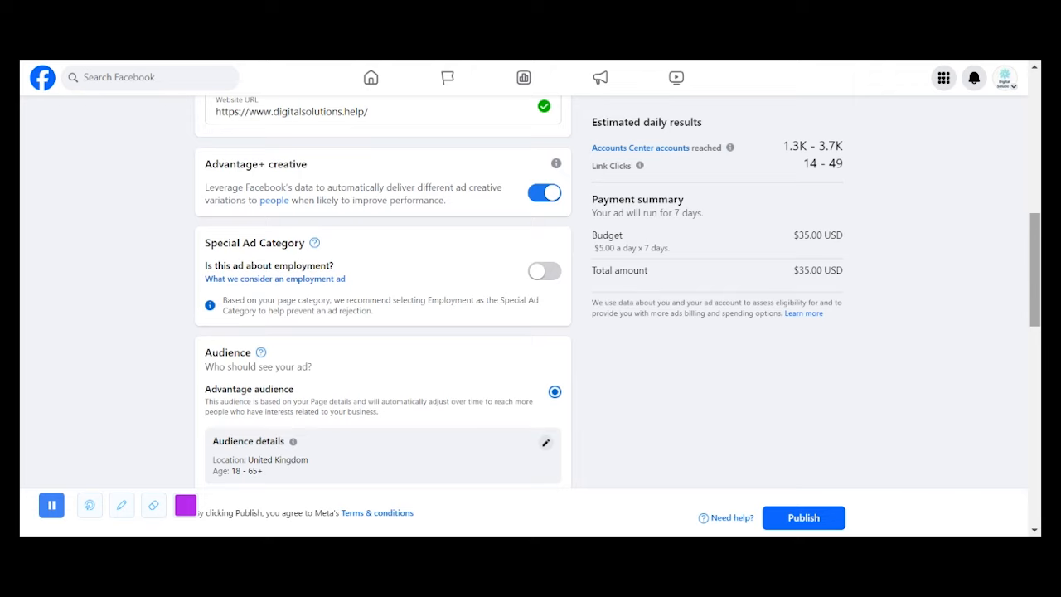
{"action": "left_click_drag", "start_coordinate": [1037, 261], "coordinate": [1037, 306]}
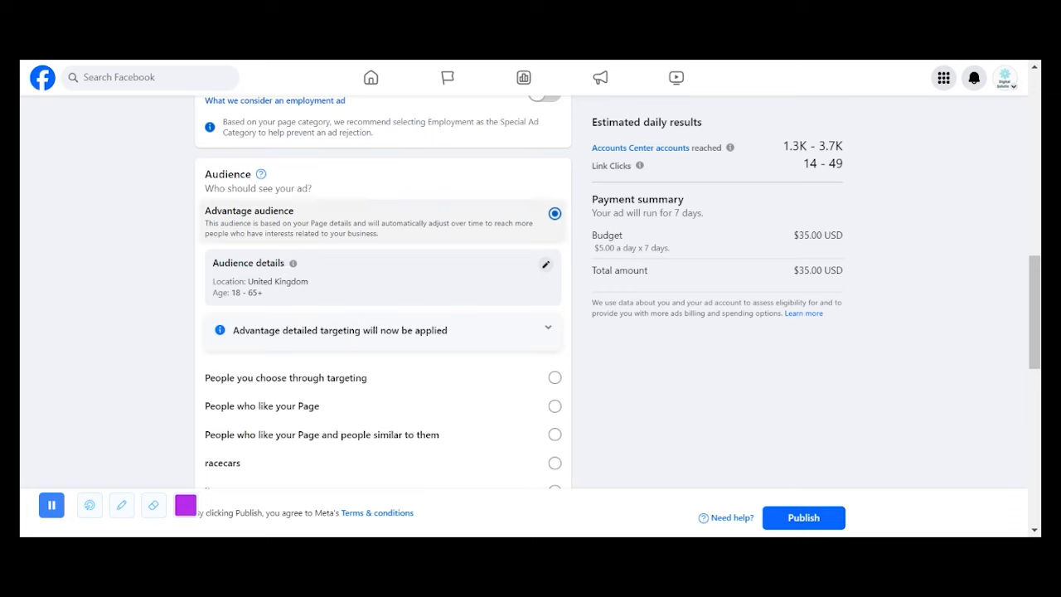
{"action": "left_click", "coordinate": [545, 264]}
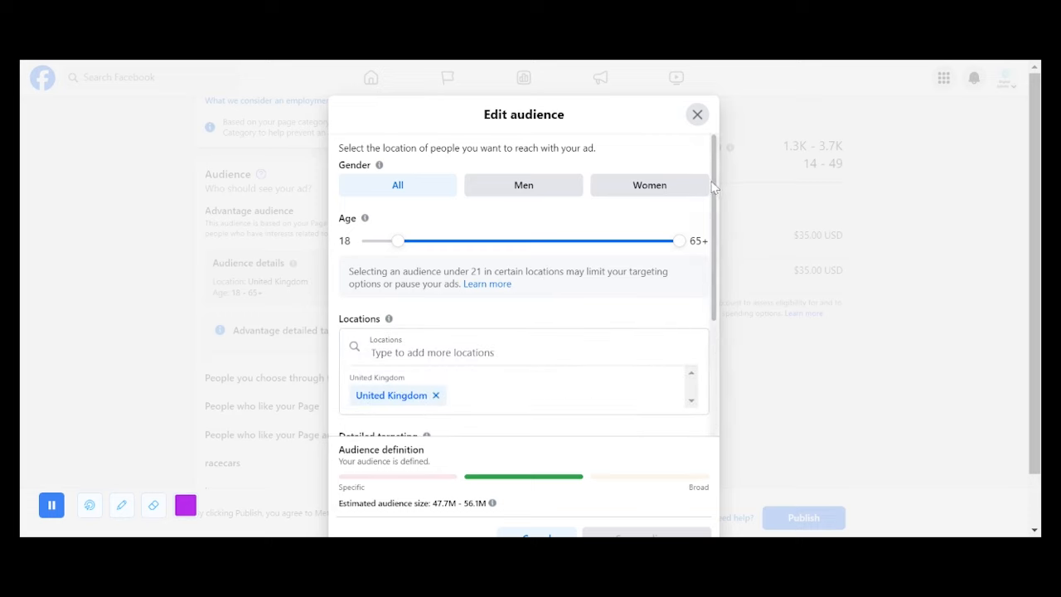
{"action": "mouse_move", "coordinate": [713, 188]}
{"action": "left_mouse_down"}
{"action": "mouse_move", "coordinate": [717, 285]}
{"action": "mouse_move", "coordinate": [714, 176]}
{"action": "left_mouse_up"}
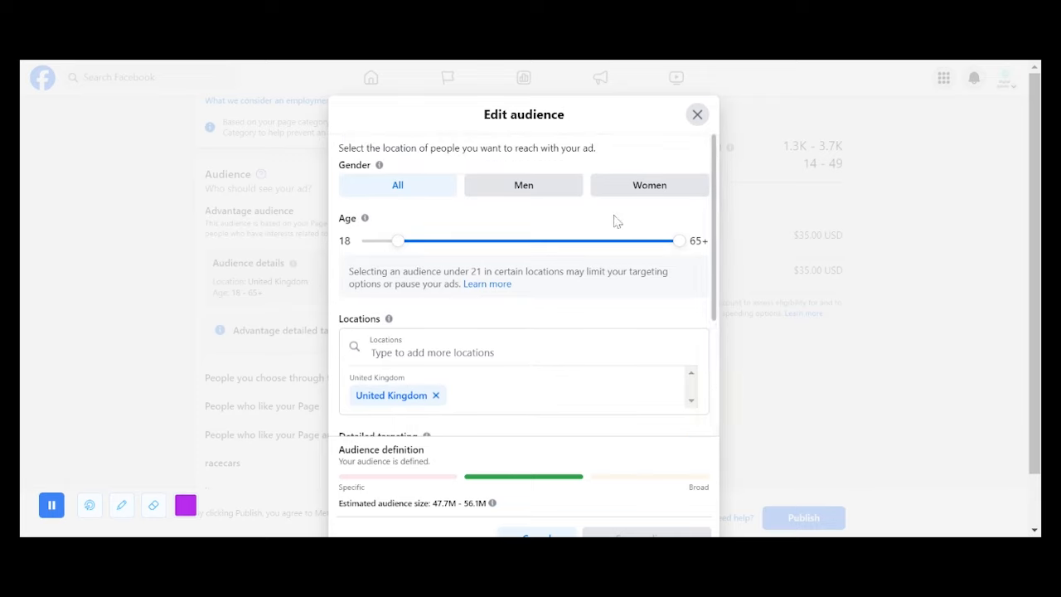
{"action": "scroll", "coordinate": [718, 242], "scroll_direction": "down", "scroll_amount": 2}
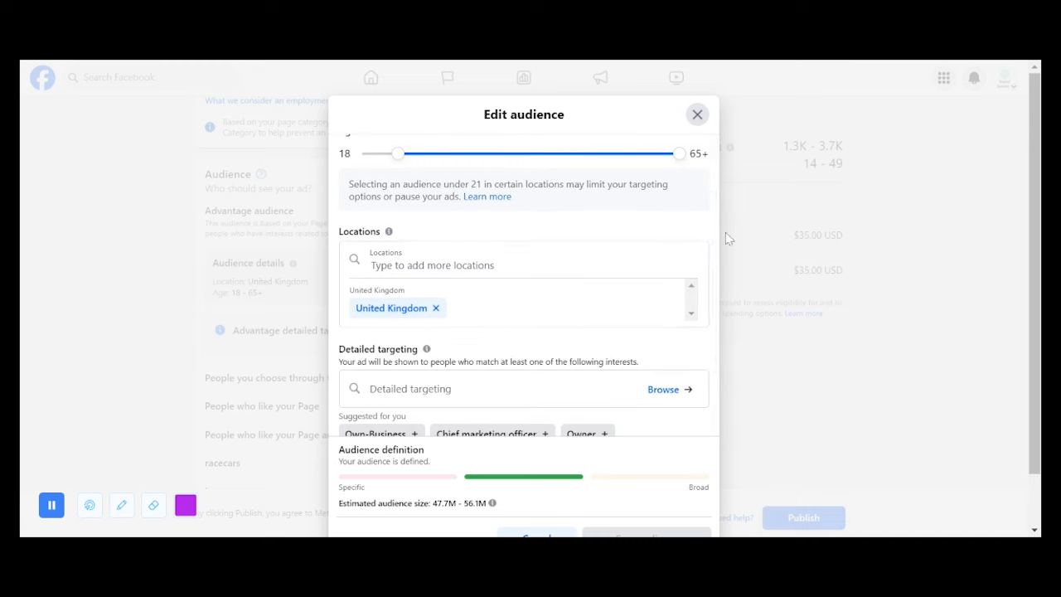
{"action": "left_click_drag", "start_coordinate": [715, 237], "coordinate": [715, 294]}
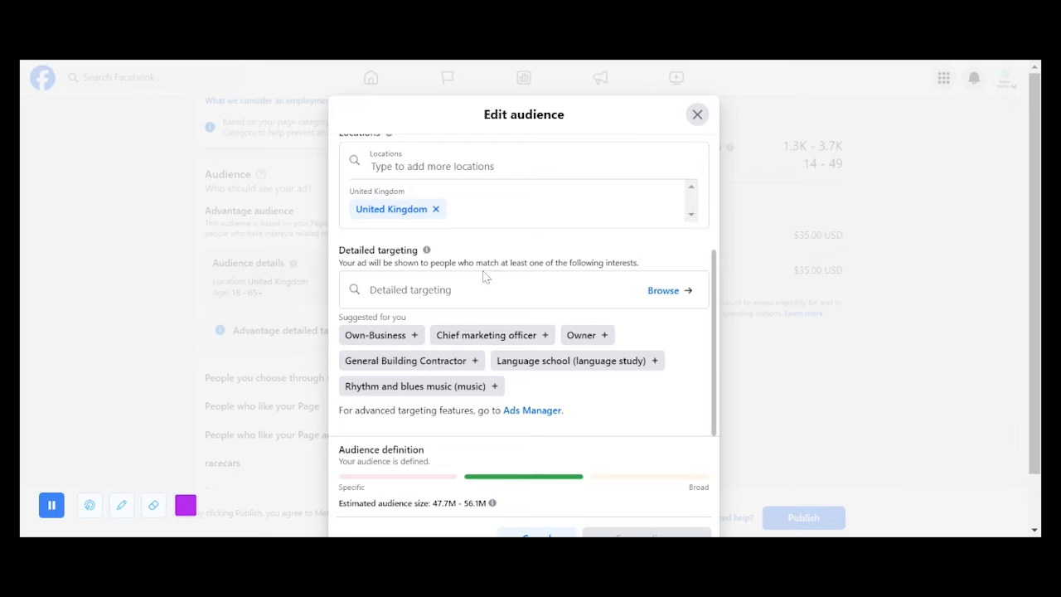
{"action": "left_click", "coordinate": [422, 362]}
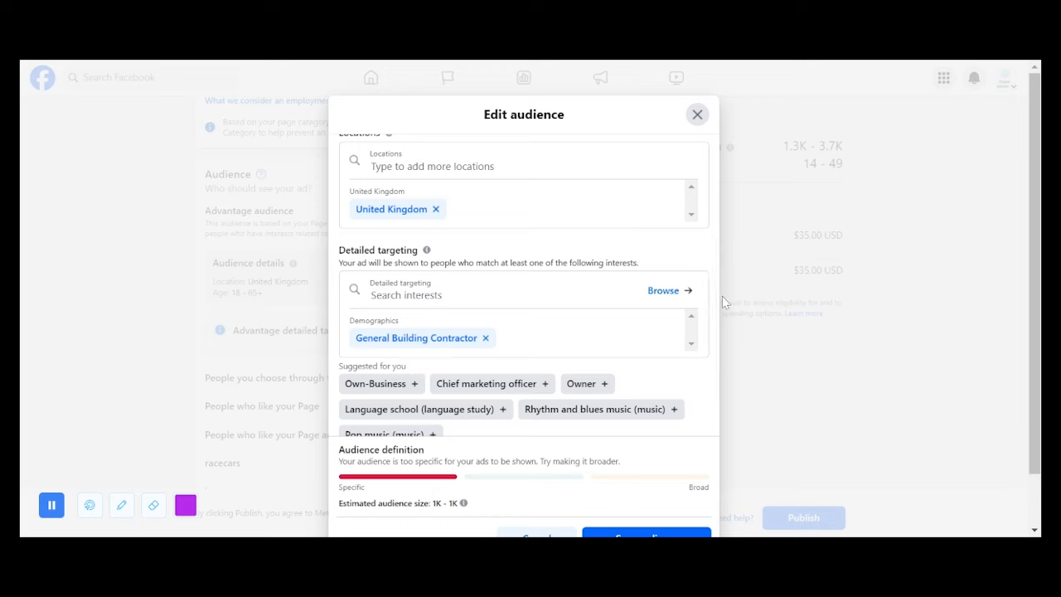
Add the interest Pop music (music) to the detailed targeting and save the audience.
{"action": "scroll", "coordinate": [580, 397], "scroll_direction": "down", "scroll_amount": 2}
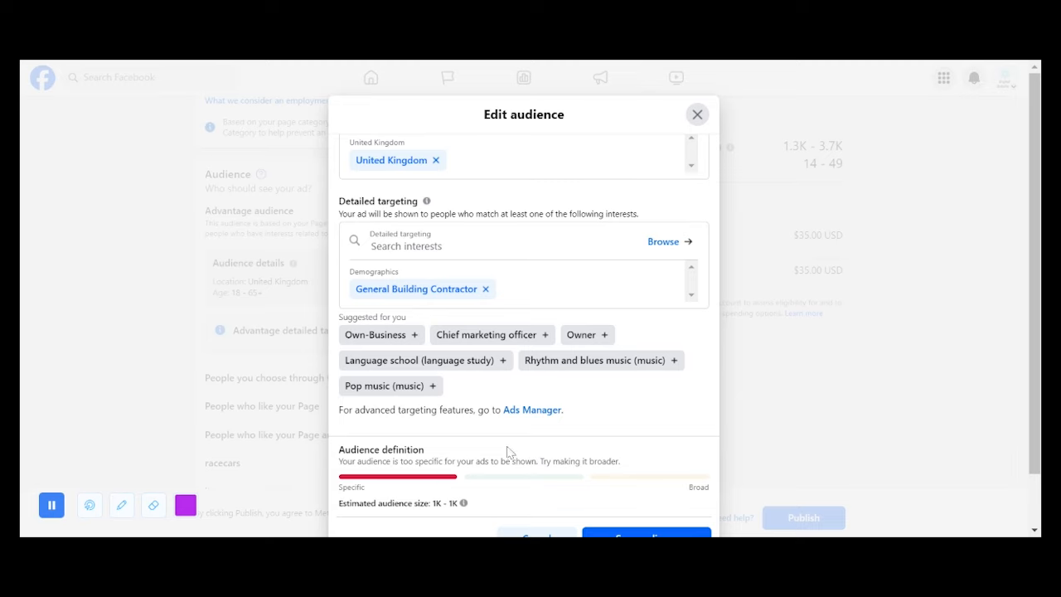
{"action": "left_click", "coordinate": [399, 387]}
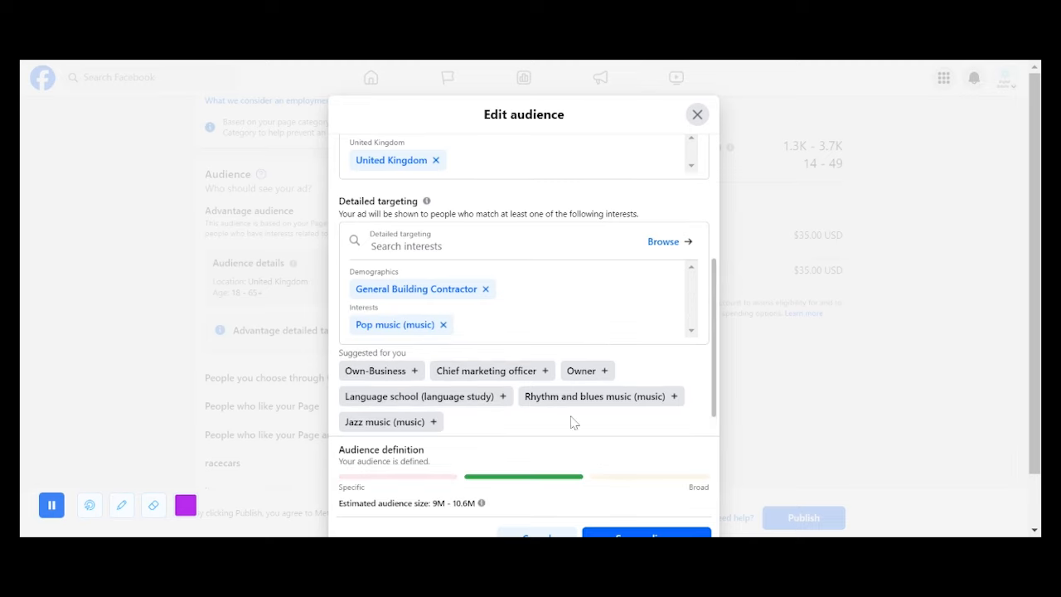
{"action": "scroll", "coordinate": [715, 331], "scroll_direction": "down", "scroll_amount": 1}
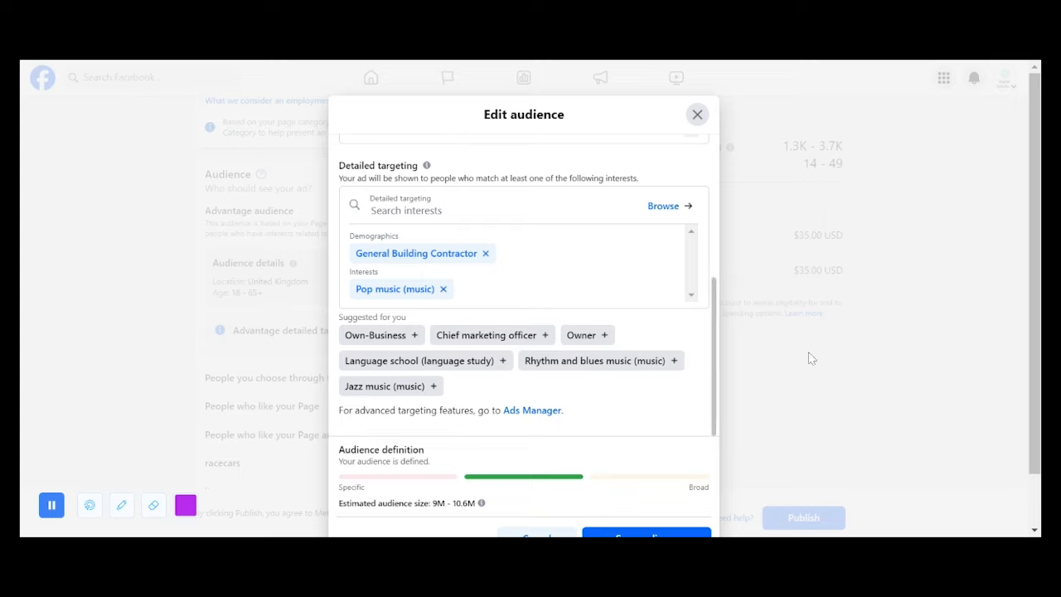
{"action": "scroll", "coordinate": [809, 360], "scroll_direction": "down", "scroll_amount": 1}
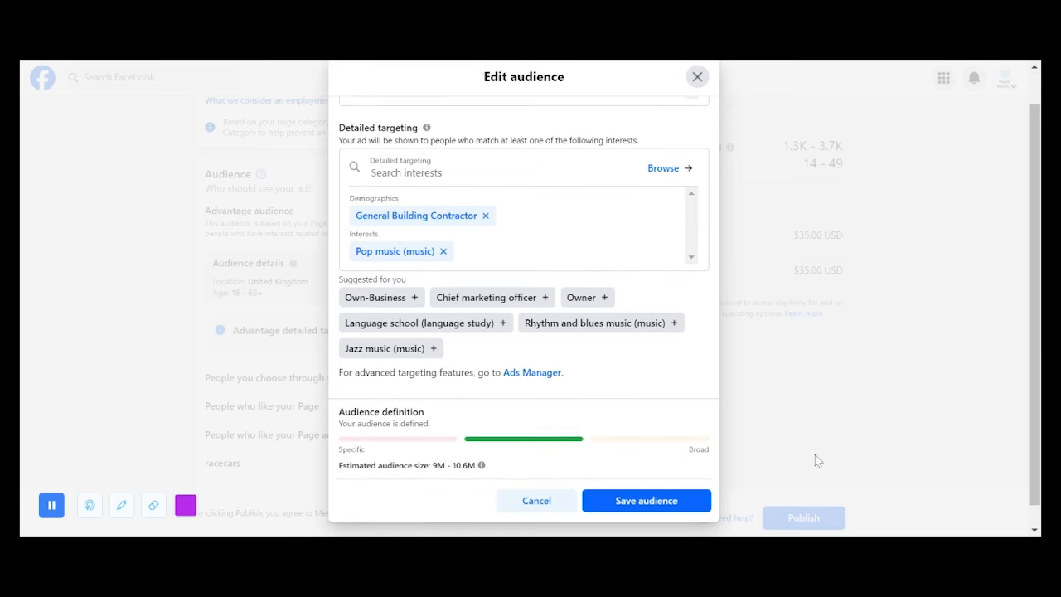
{"action": "left_click", "coordinate": [663, 503]}
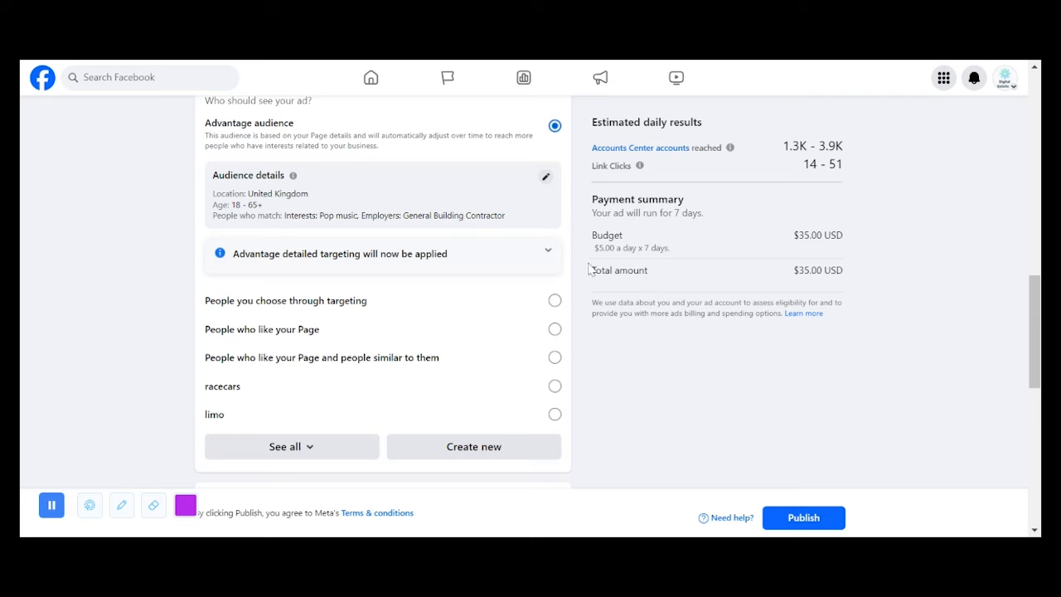
Review the ad's audience options, duration, daily budget, placements, Meta Pixel and payment method settings.
{"action": "scroll", "coordinate": [1036, 311], "scroll_direction": "up", "scroll_amount": 1}
{"action": "scroll", "coordinate": [1035, 309], "scroll_direction": "down", "scroll_amount": 1}
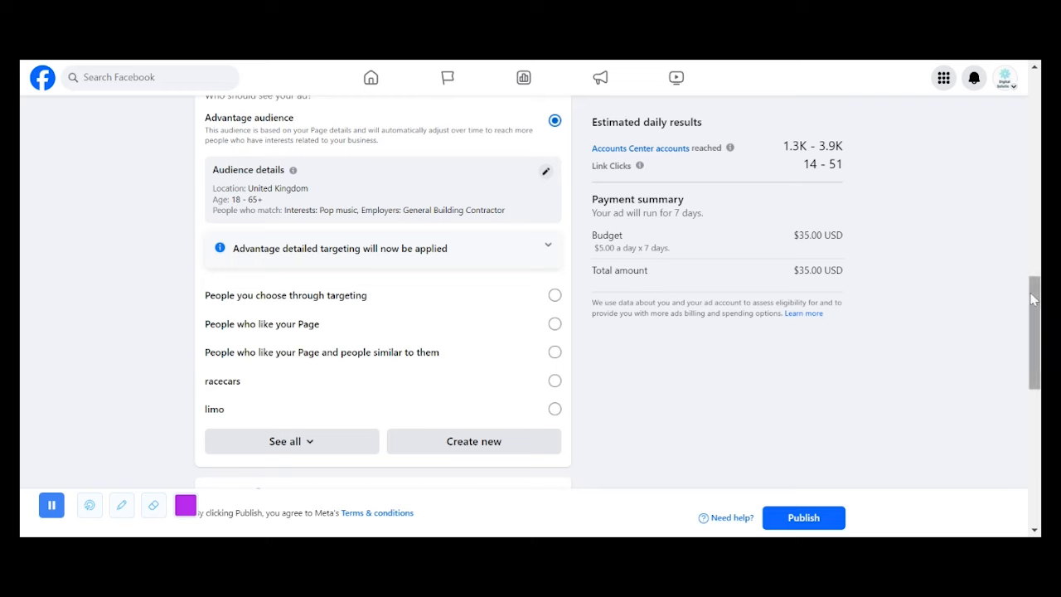
{"action": "left_click_drag", "start_coordinate": [1036, 296], "coordinate": [1036, 288]}
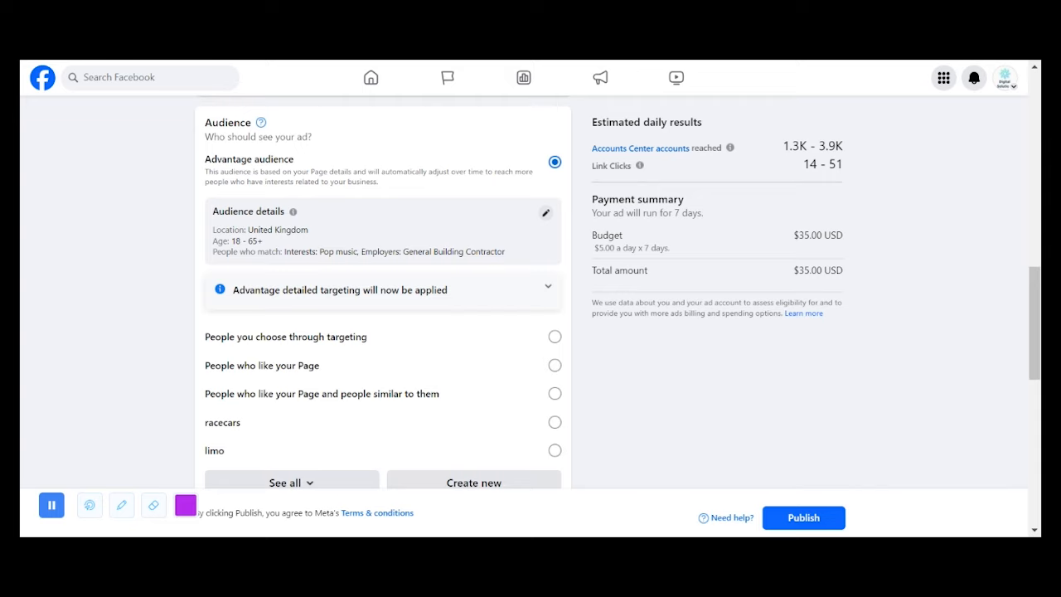
{"action": "left_click_drag", "start_coordinate": [1037, 290], "coordinate": [1038, 376]}
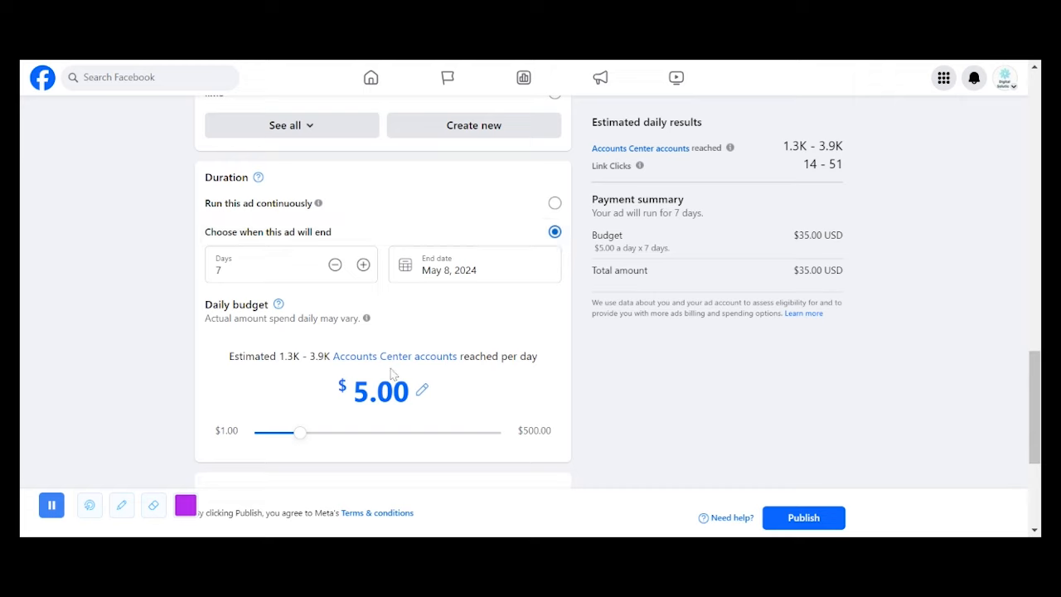
{"action": "left_click_drag", "start_coordinate": [1037, 385], "coordinate": [1036, 446]}
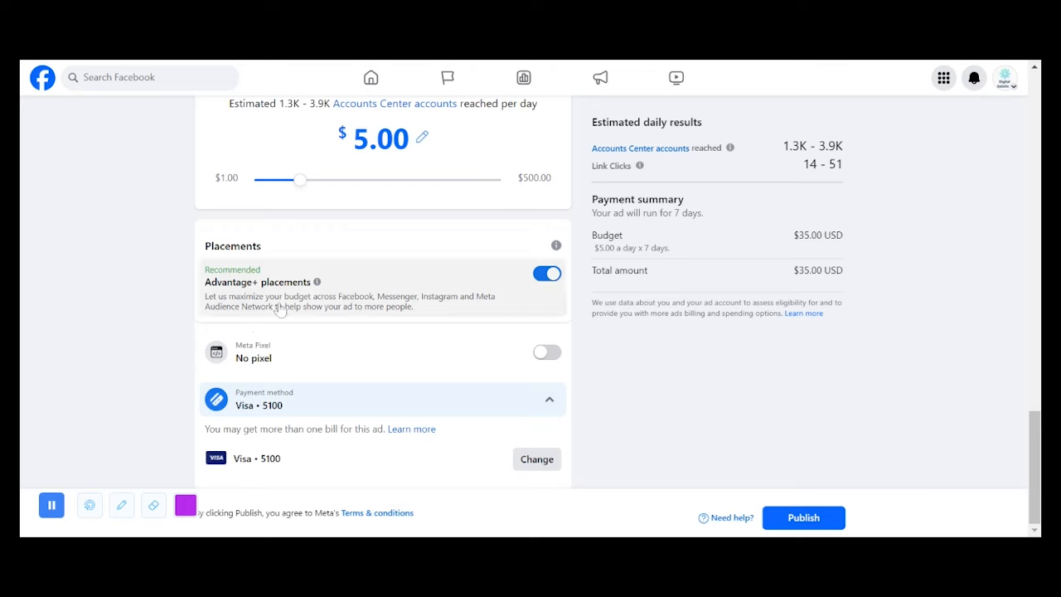